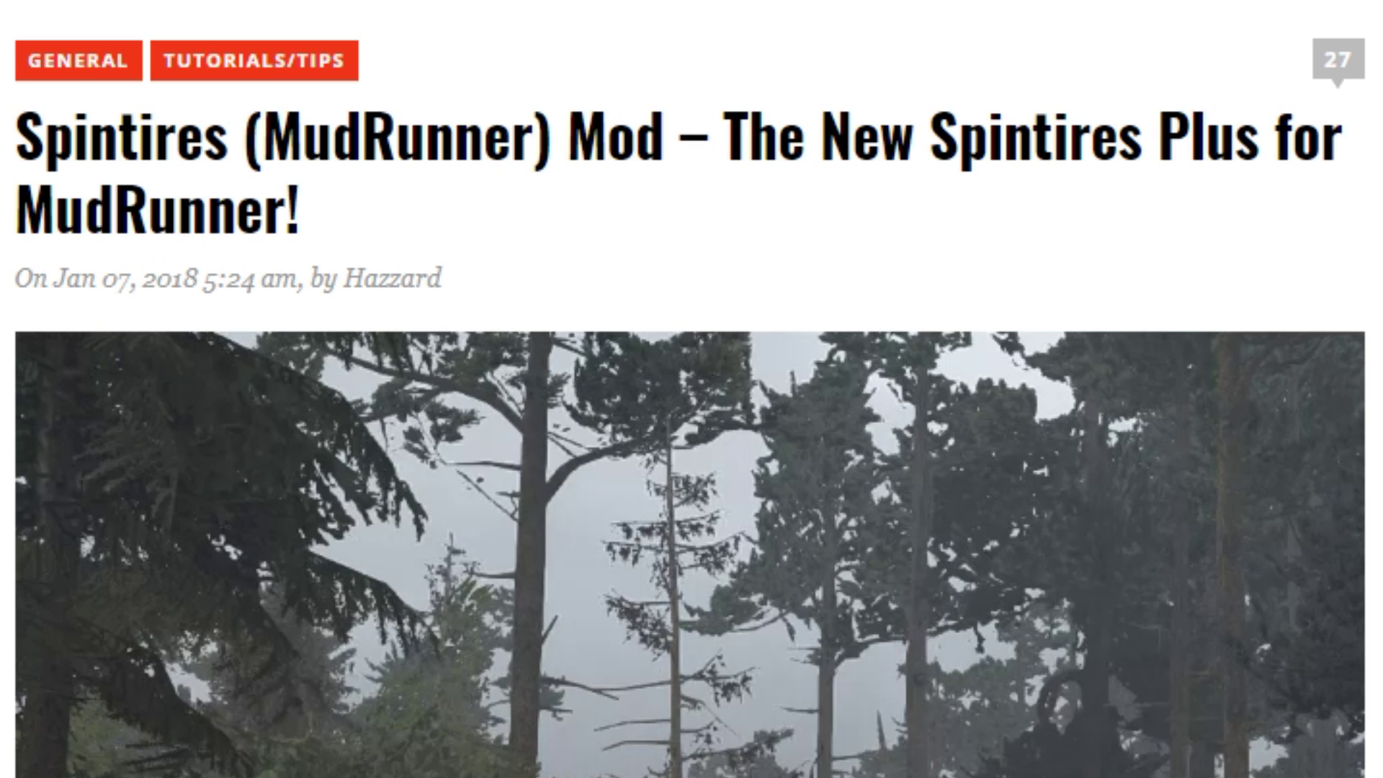
Read the article on the Spintires Mod for MudRunner, including its list of current features
{"action": "scroll", "coordinate": [831, 458], "scroll_direction": "down", "scroll_amount": 19}
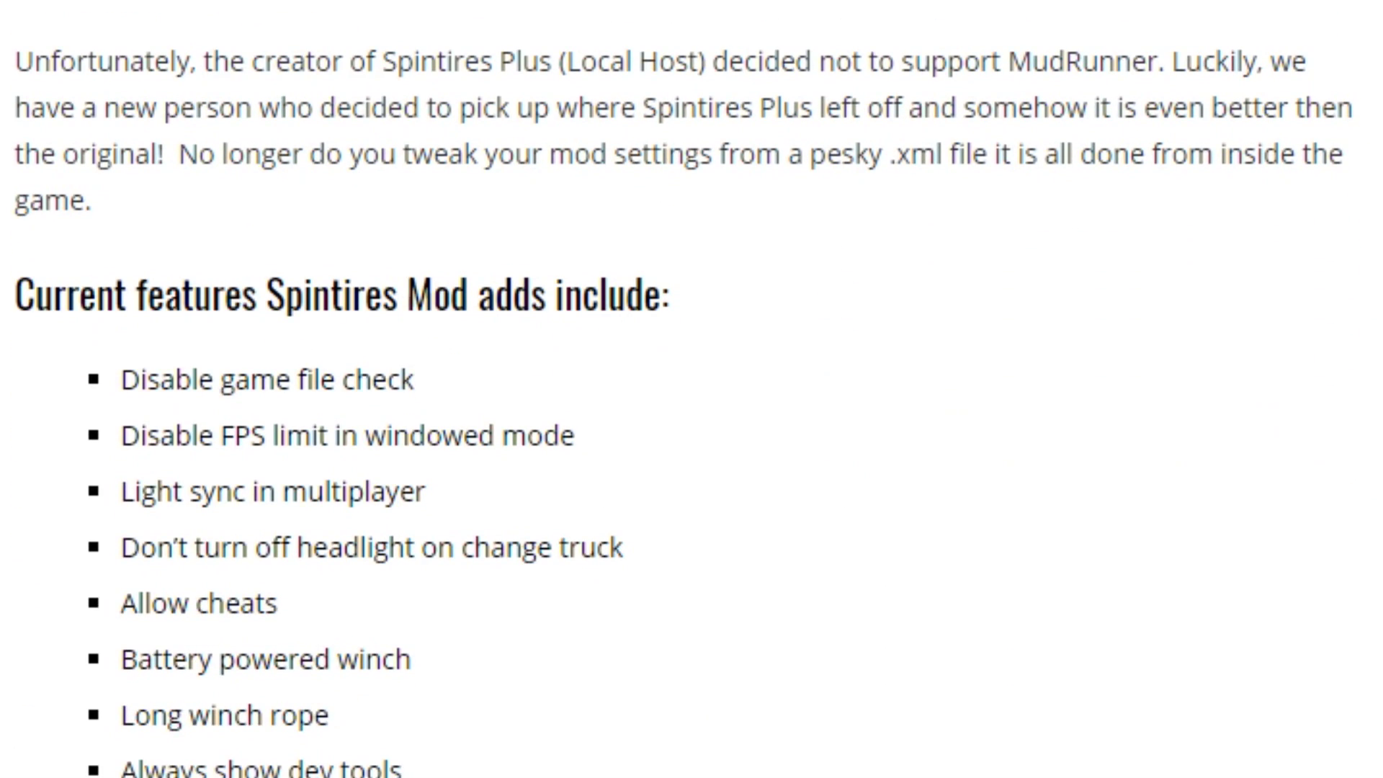
{"action": "scroll", "coordinate": [542, 690], "scroll_direction": "down", "scroll_amount": 20}
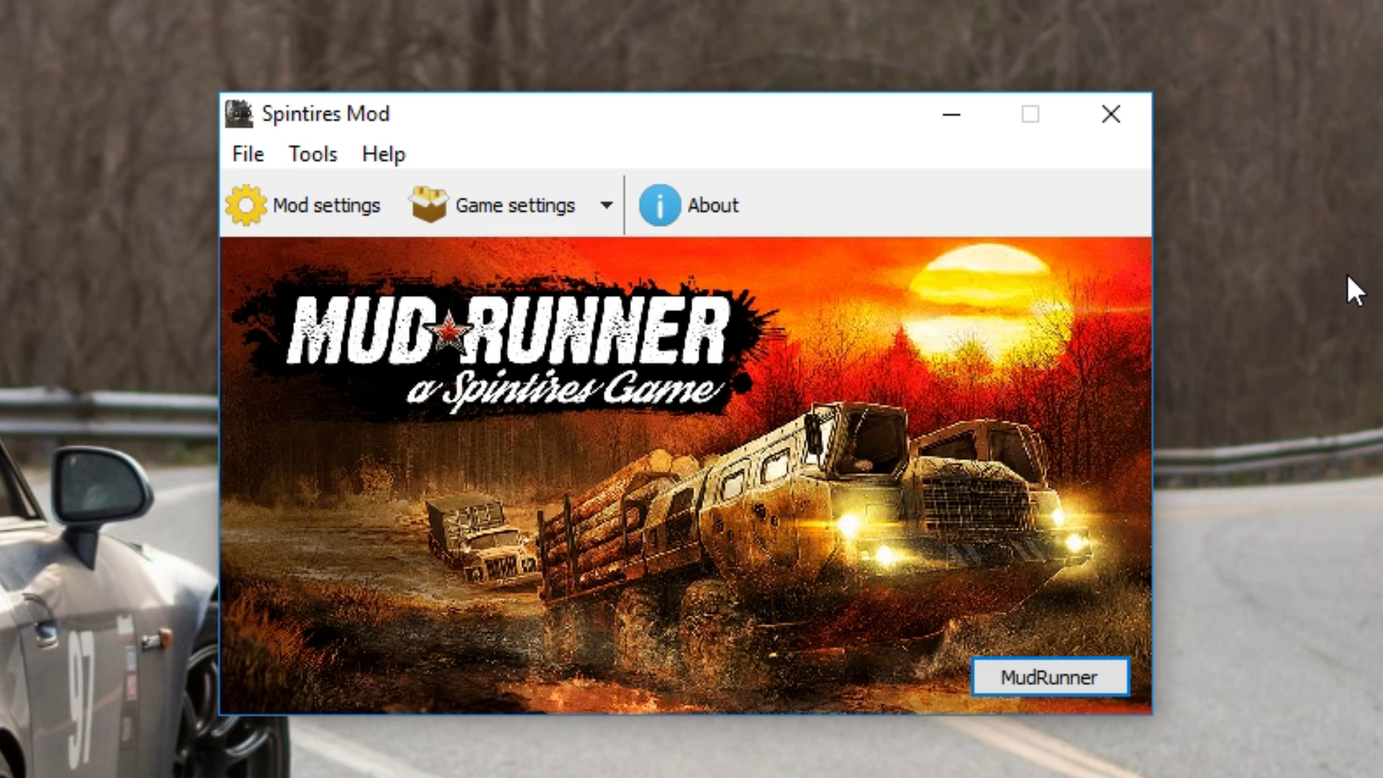
Check the game install directories in the Spintires Mod settings and leave them without changes
{"action": "left_click", "coordinate": [310, 214]}
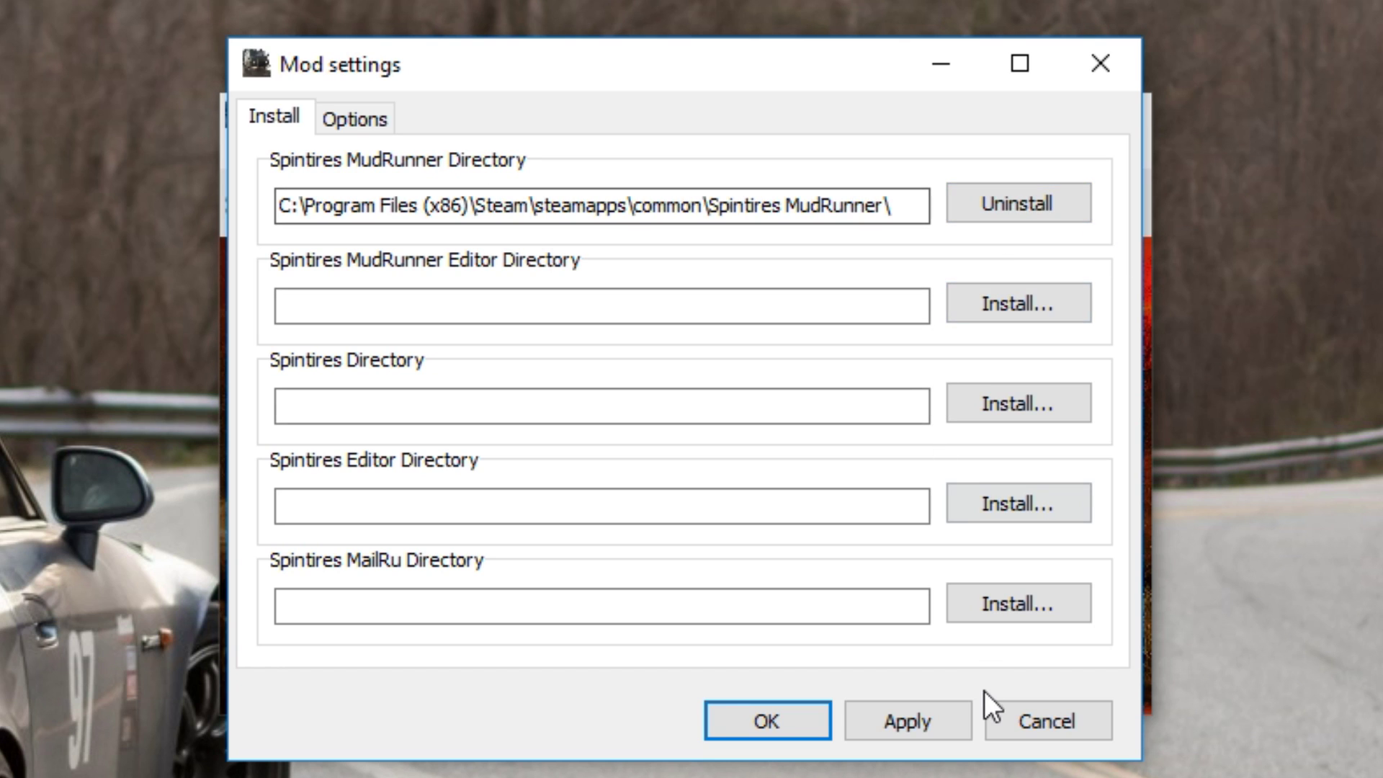
{"action": "left_click", "coordinate": [1045, 710]}
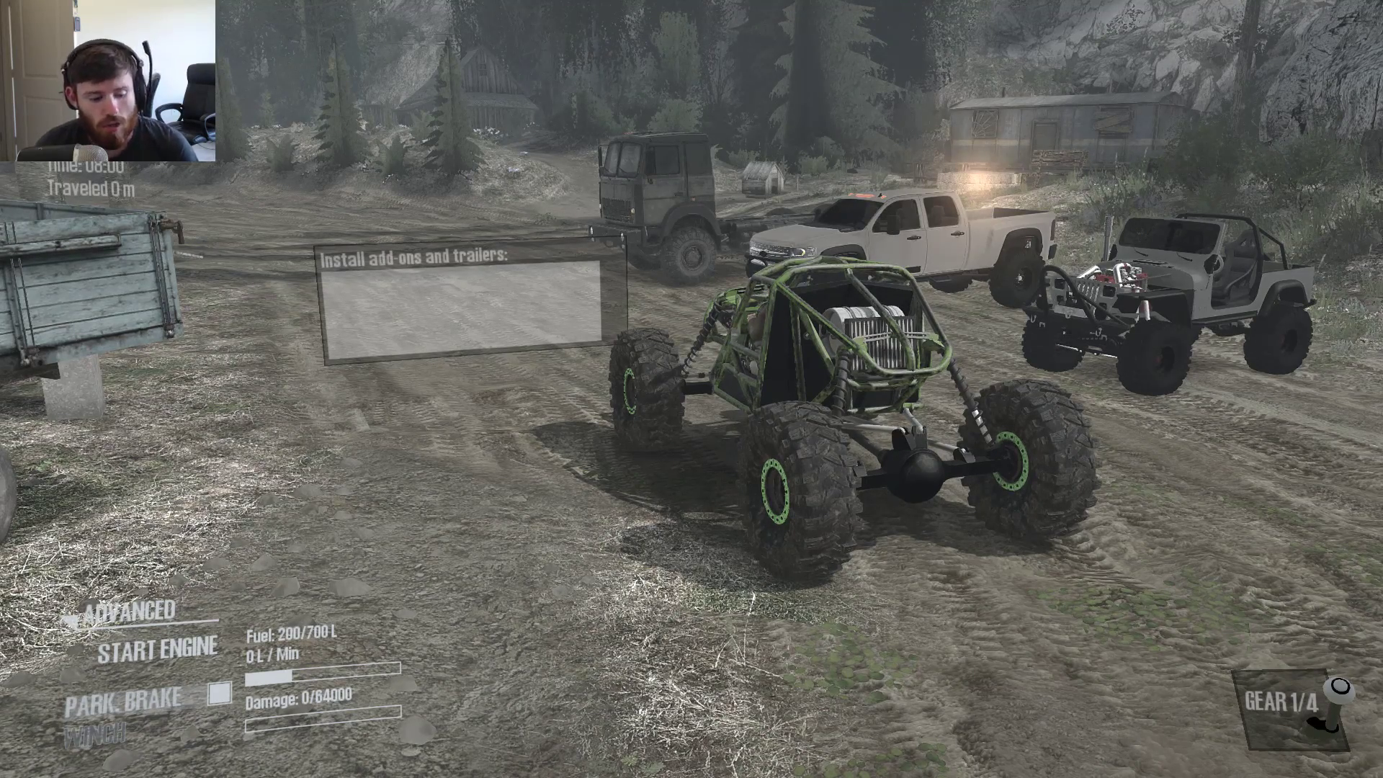
In MudRunner's advanced options, set the winch range to 40 m and enable Always show dev tools, and resume the game
{"action": "key", "text": "Escape"}
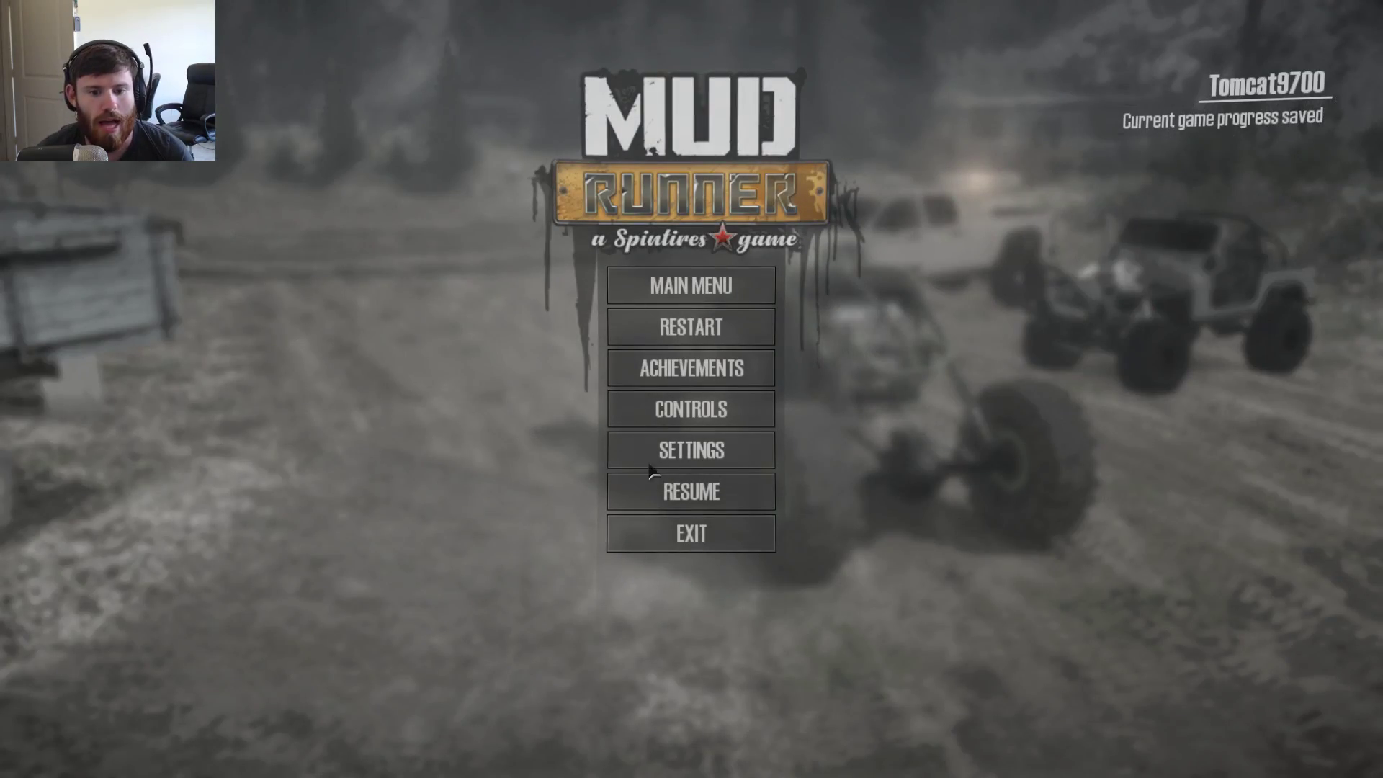
{"action": "left_click", "coordinate": [704, 454]}
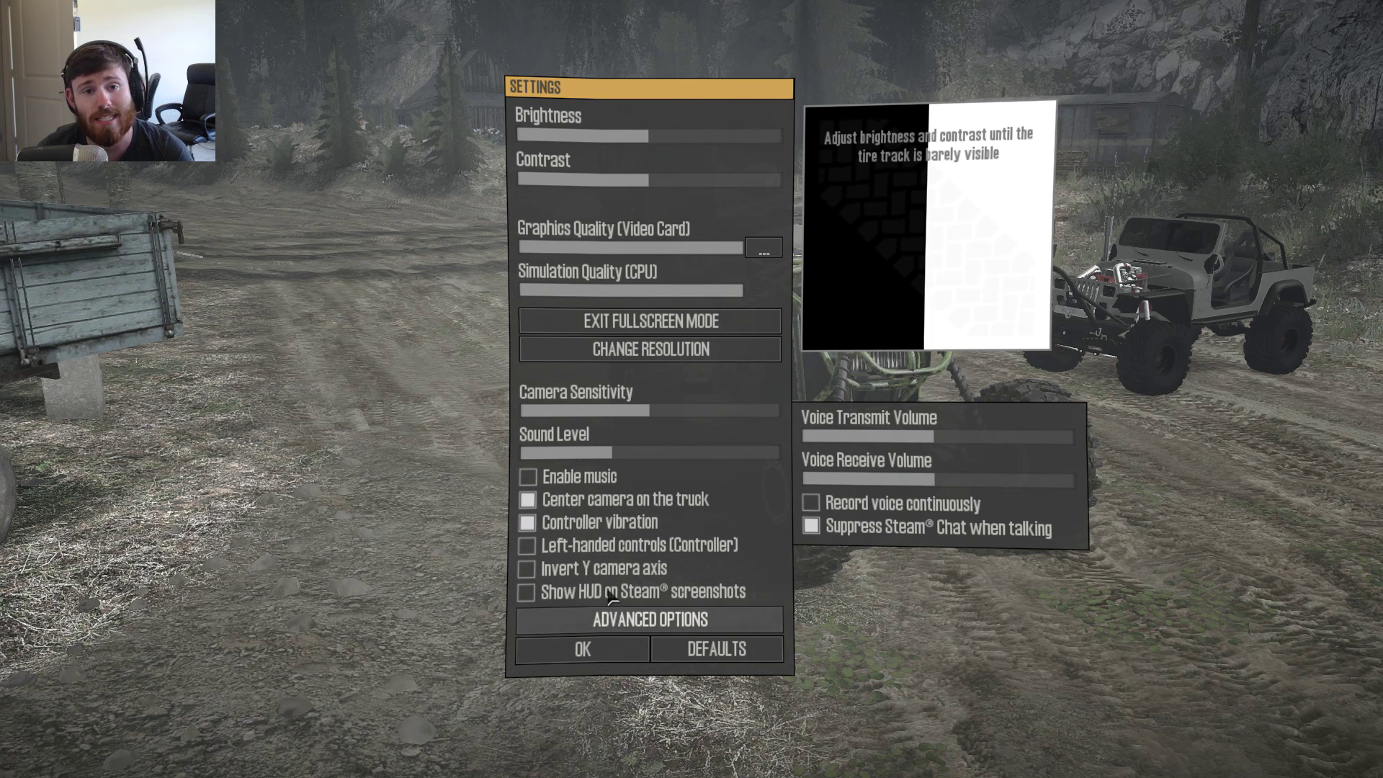
{"action": "left_click", "coordinate": [637, 621]}
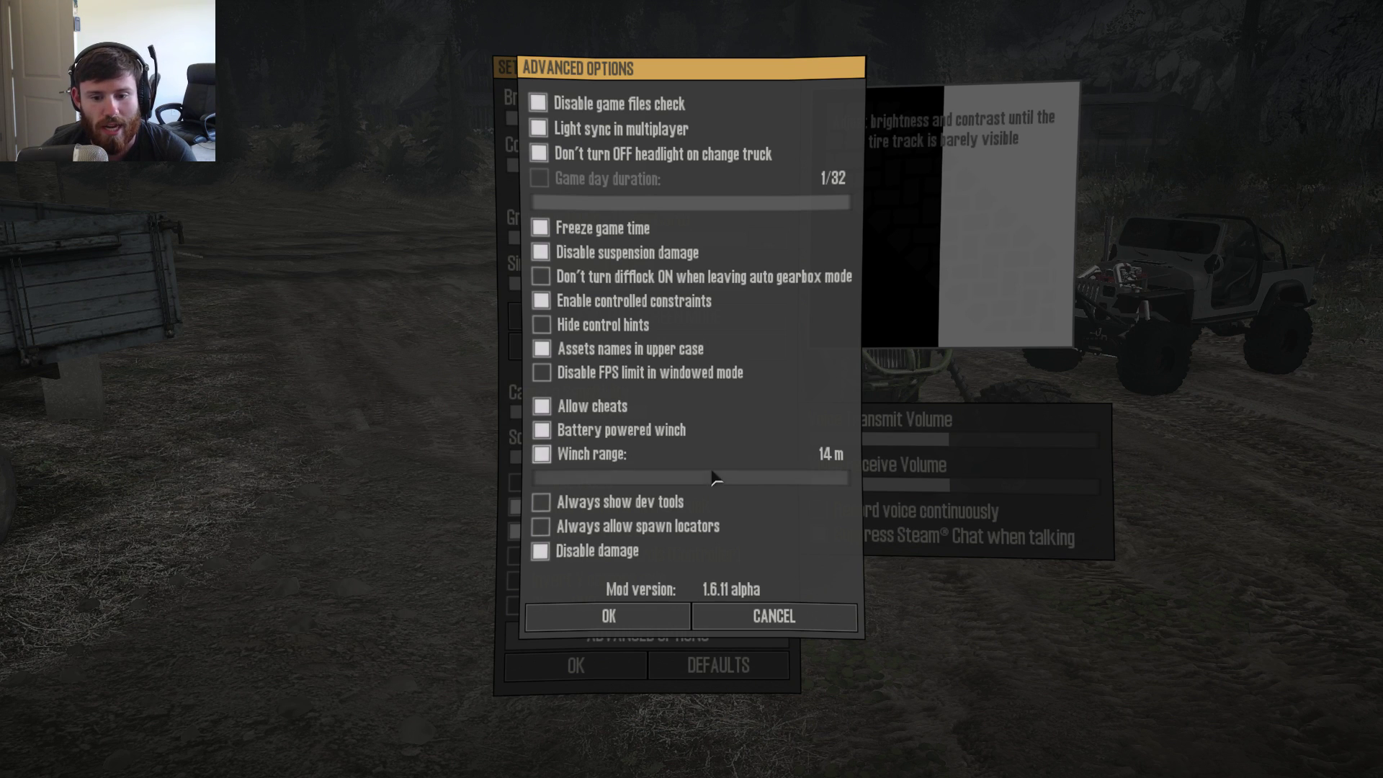
{"action": "left_click_drag", "start_coordinate": [849, 492], "coordinate": [942, 477]}
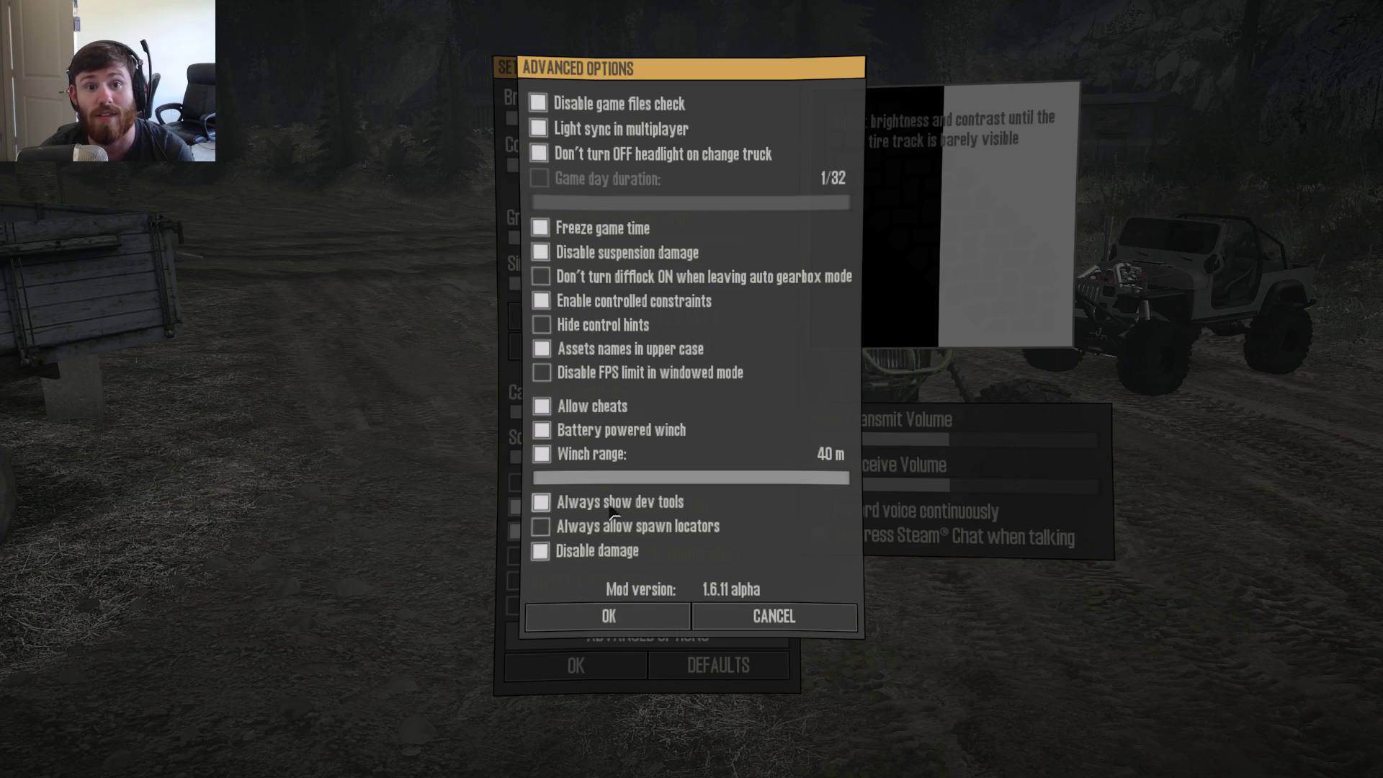
{"action": "left_click", "coordinate": [625, 621]}
{"action": "left_click", "coordinate": [576, 664]}
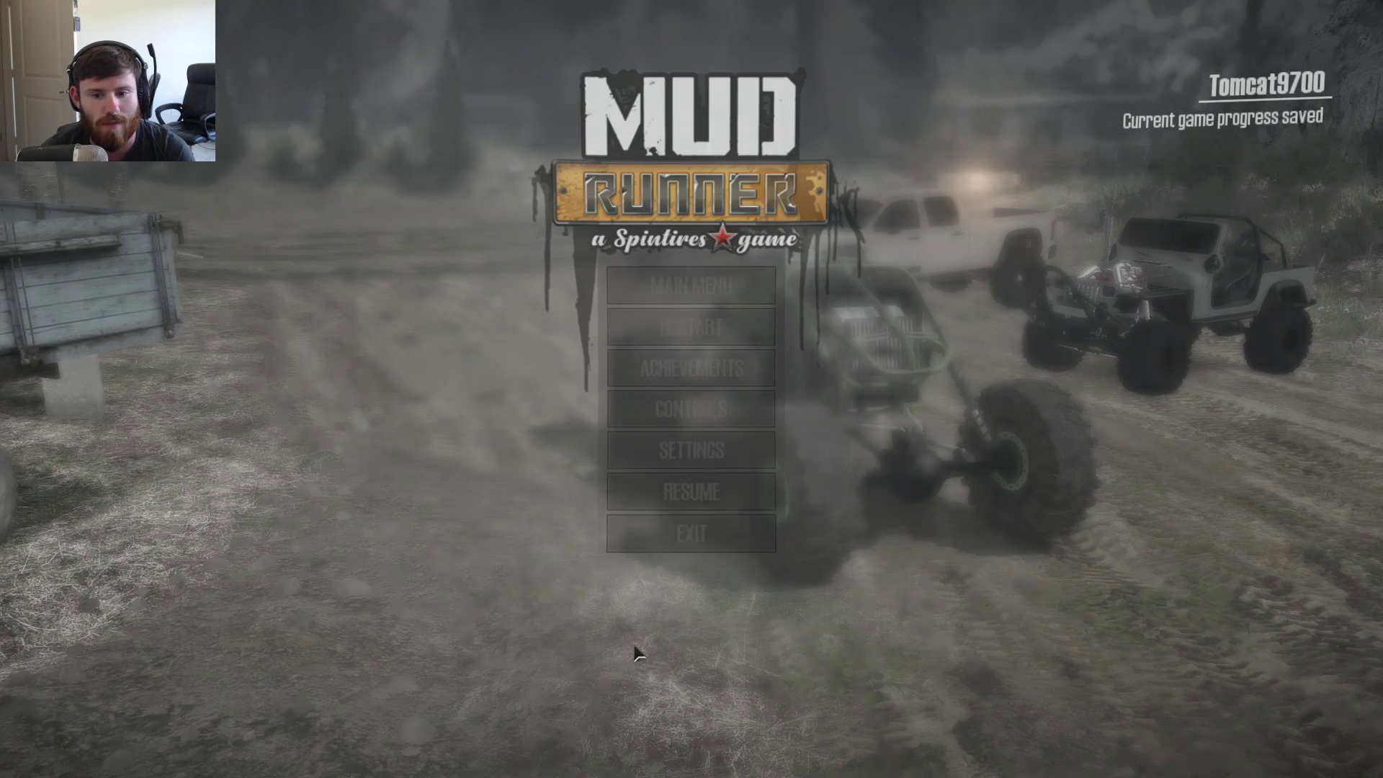
{"action": "left_click", "coordinate": [710, 497]}
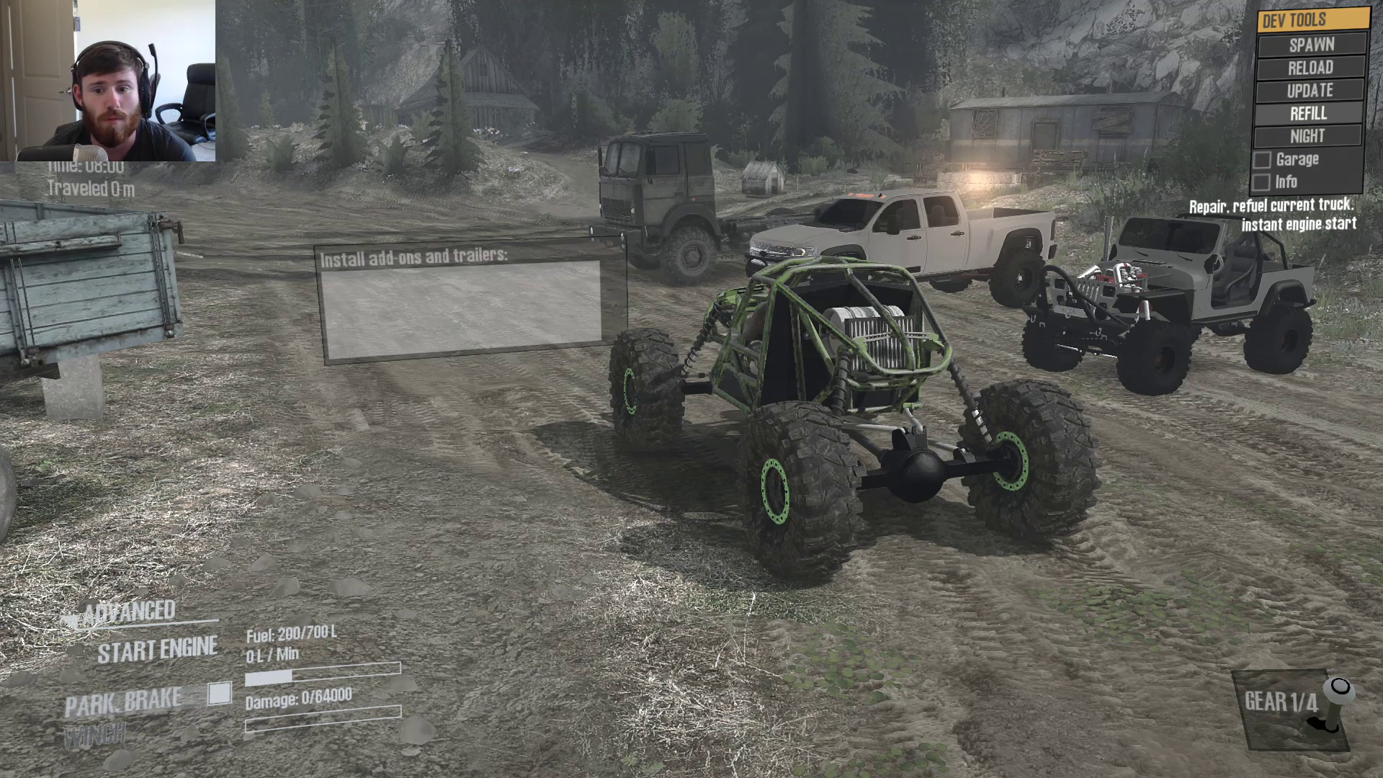
Show the truck's dev info overlay with wheel positions and suspension limits, and hide it again
{"action": "left_click", "coordinate": [1261, 189]}
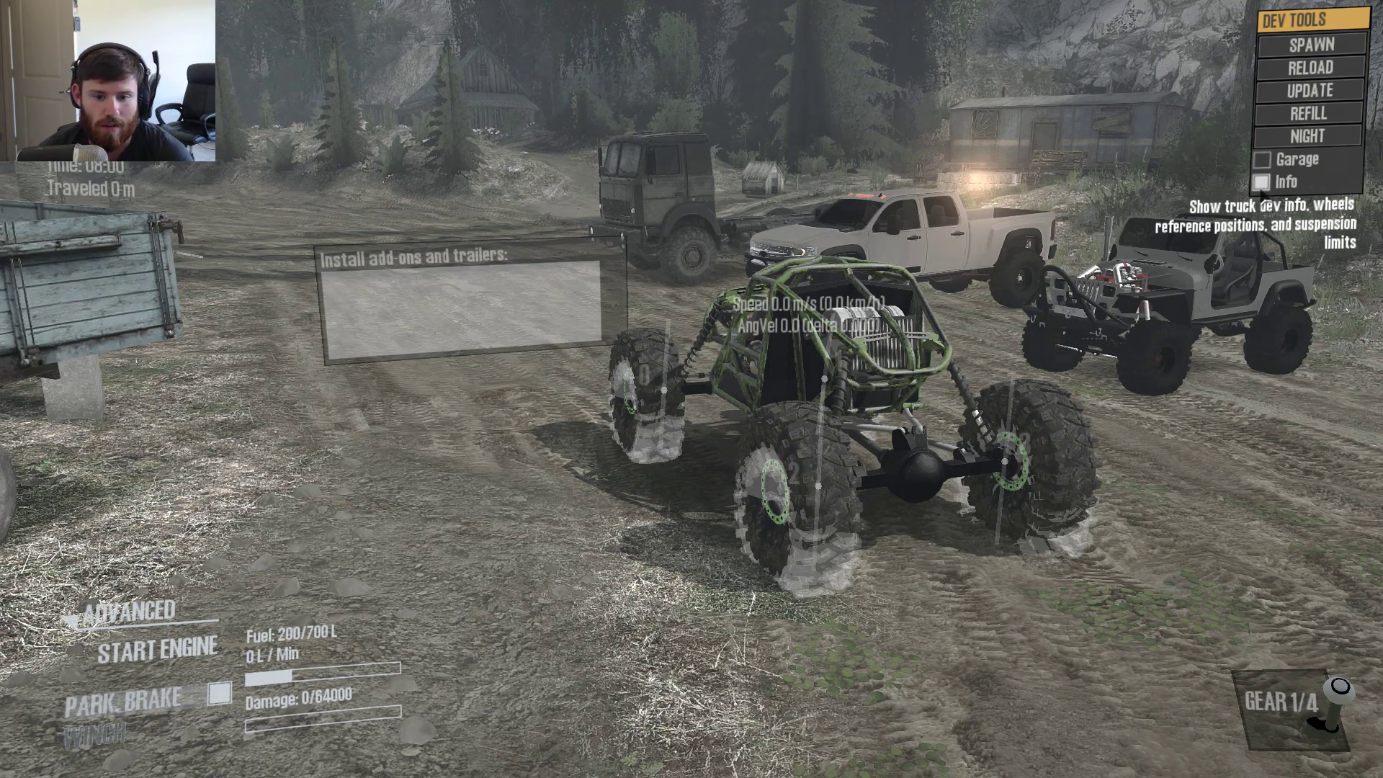
{"action": "left_click", "coordinate": [1261, 183]}
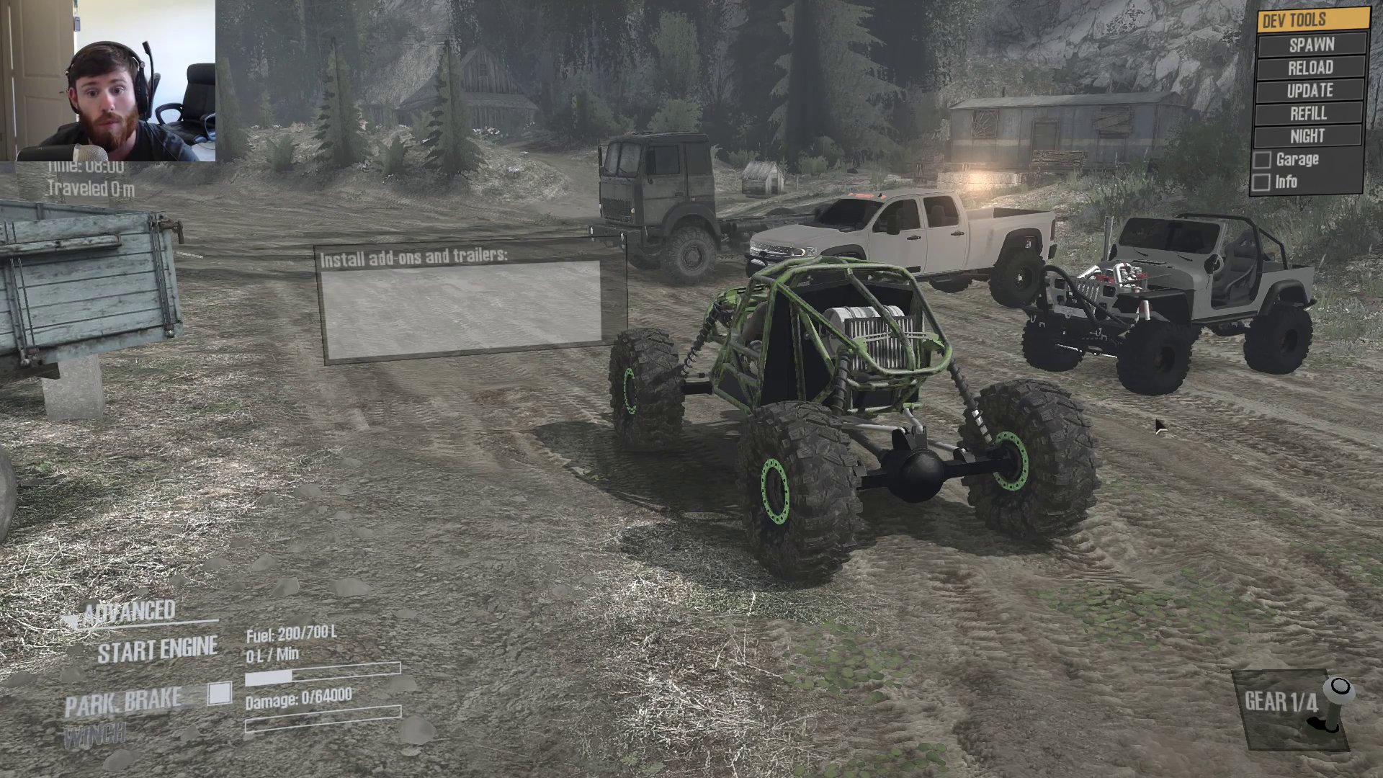
Start the engine and drive the green buggy out of the garage area, past the fuel station and along the rocky trail
{"action": "key", "text": "w"}
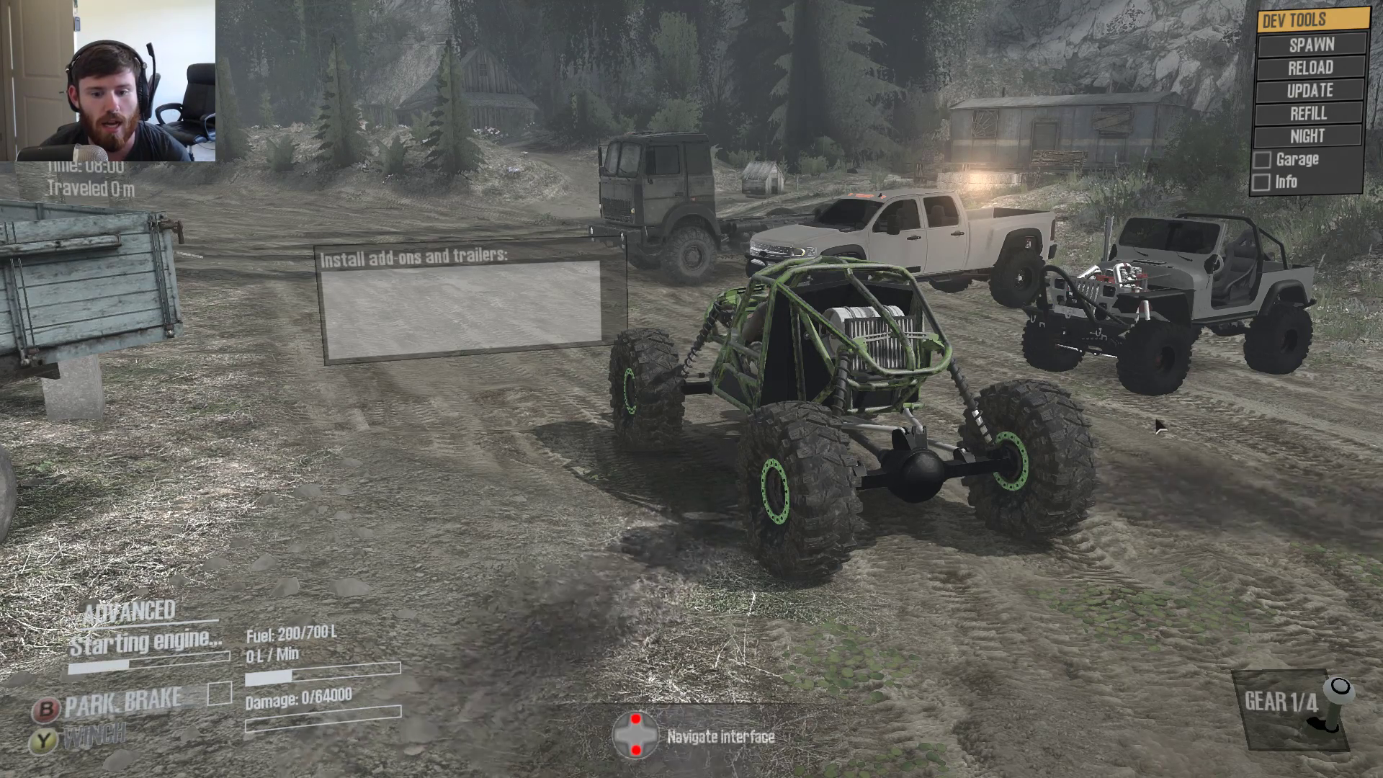
{"action": "key", "text": "w"}
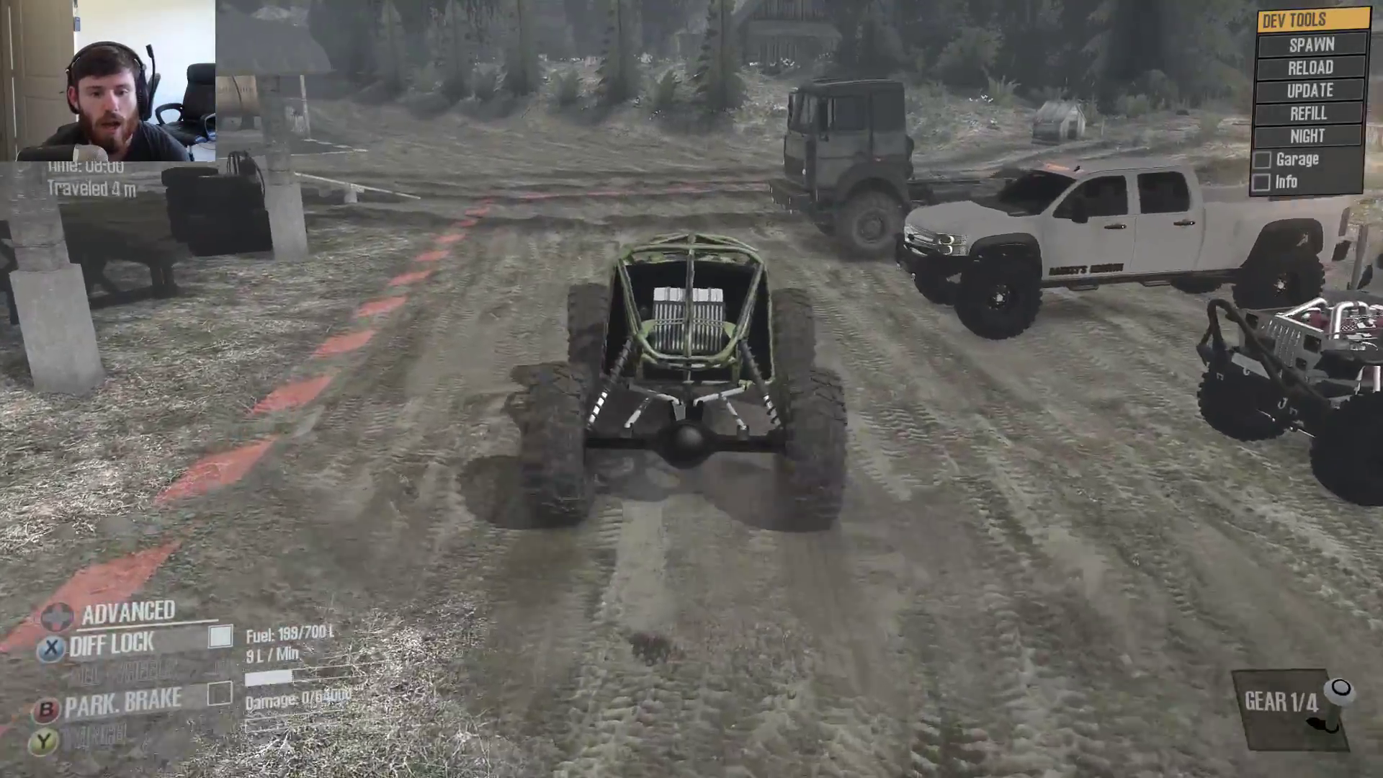
{"action": "key", "text": "w"}
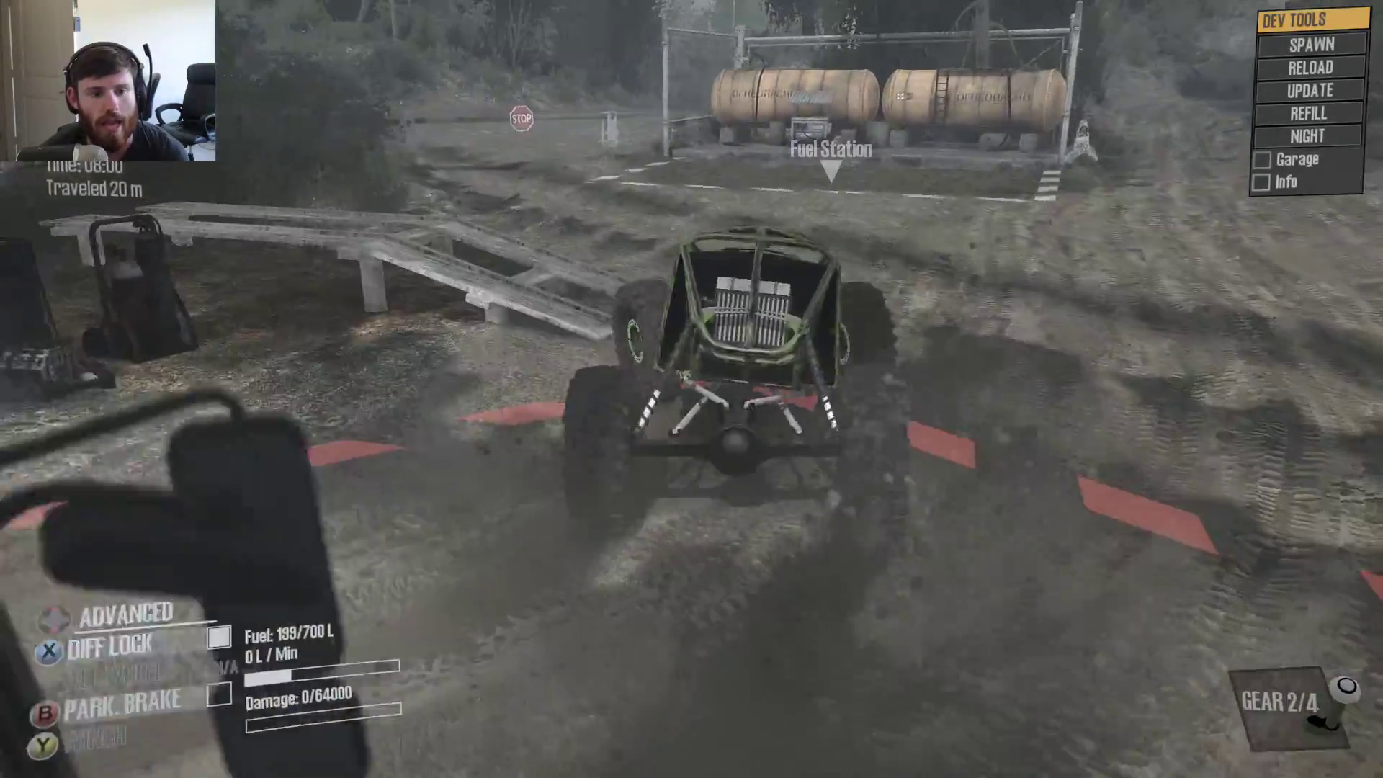
{"action": "key", "text": "w"}
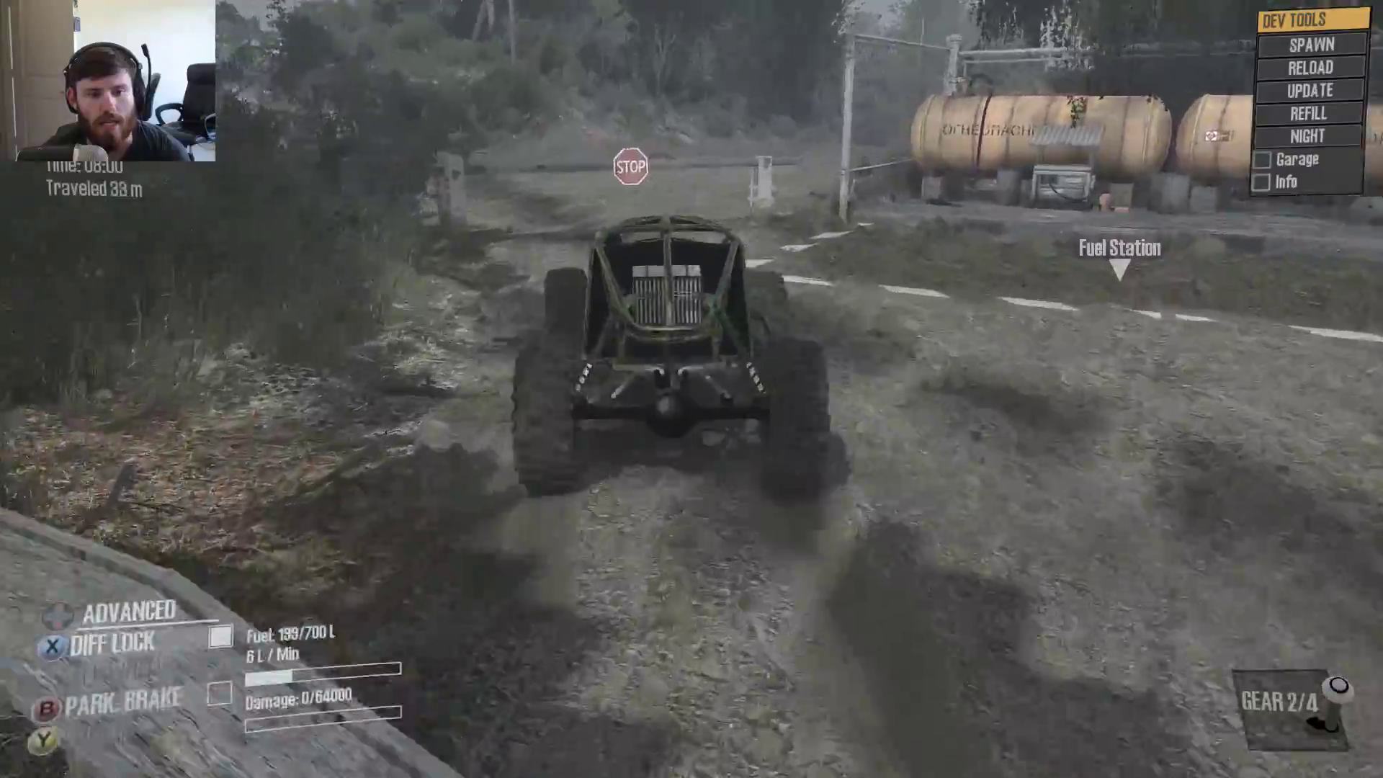
{"action": "key", "text": "w"}
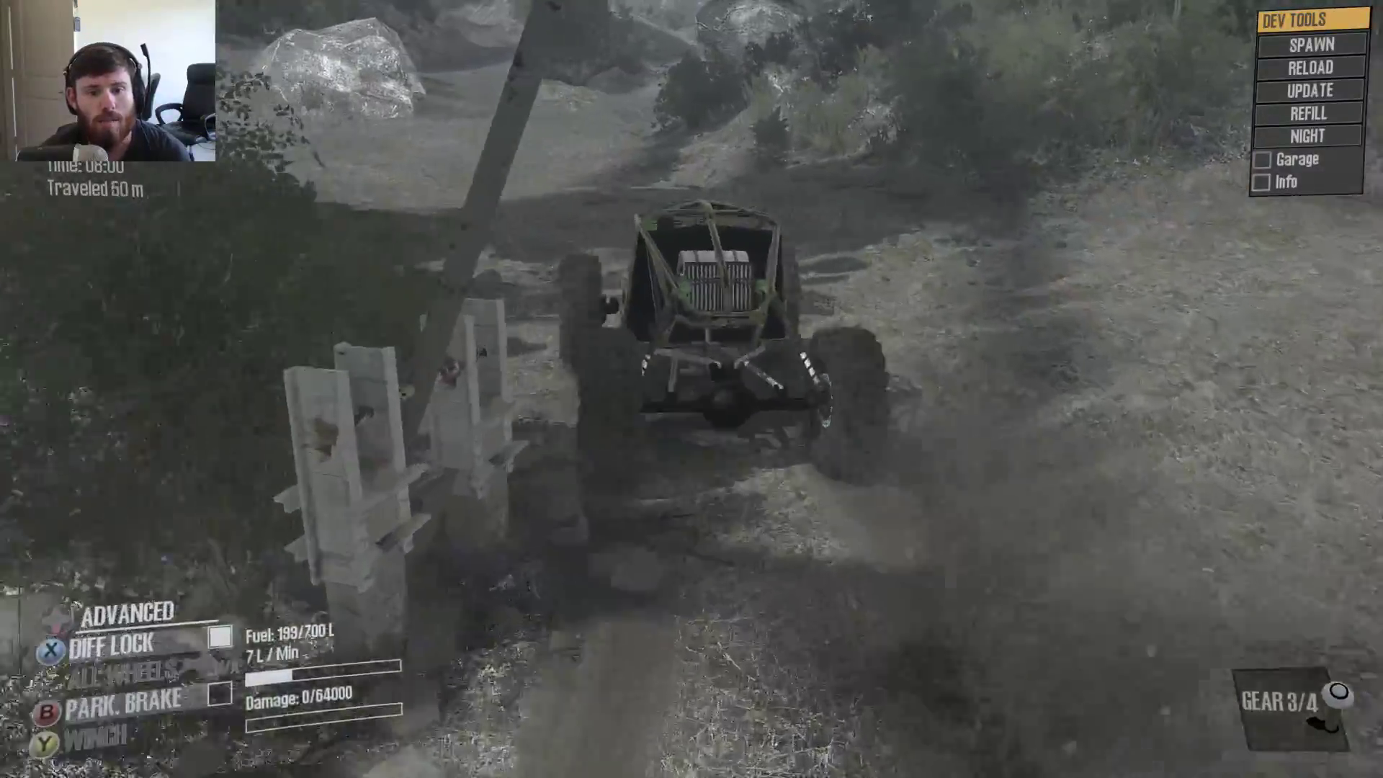
{"action": "key", "text": "w"}
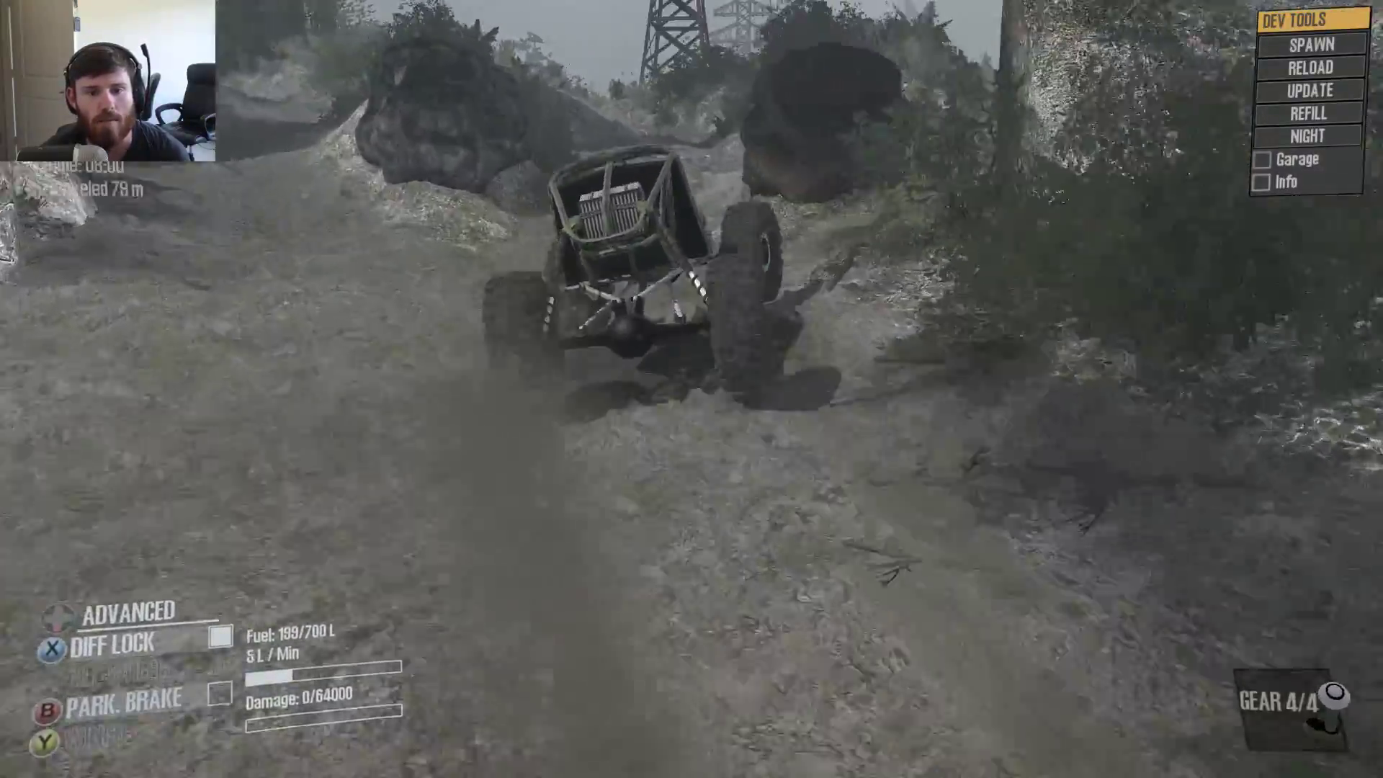
{"action": "key", "text": "w"}
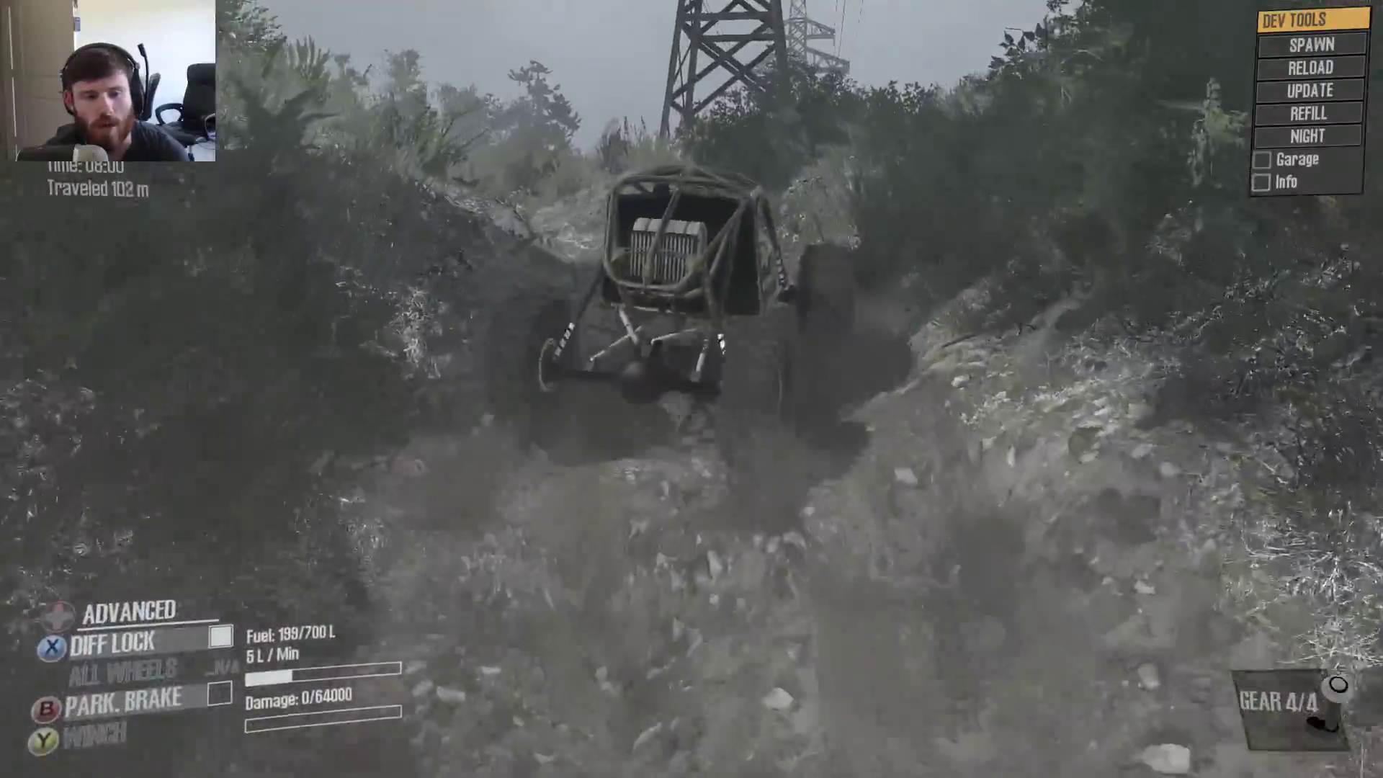
{"action": "key", "text": "w"}
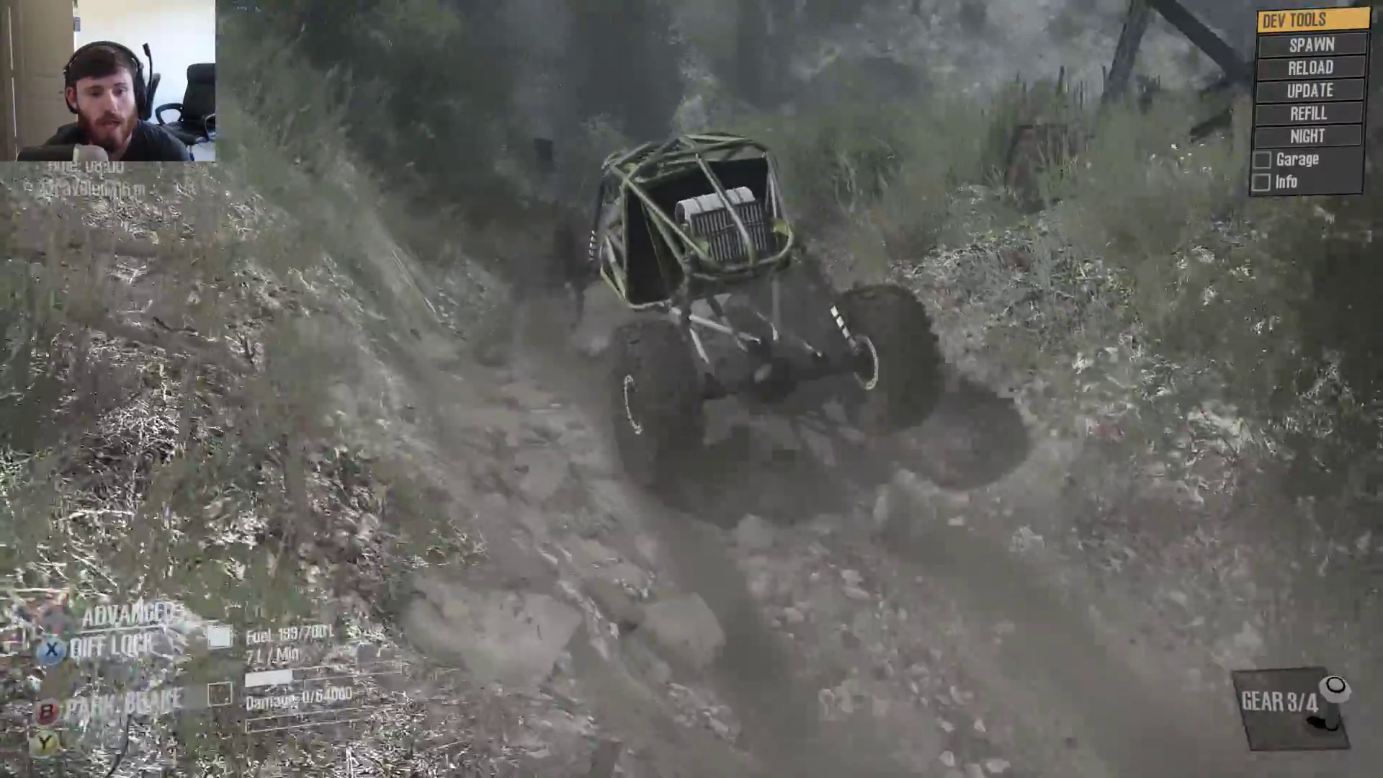
{"action": "key", "text": "w"}
{"action": "key", "text": "w"}
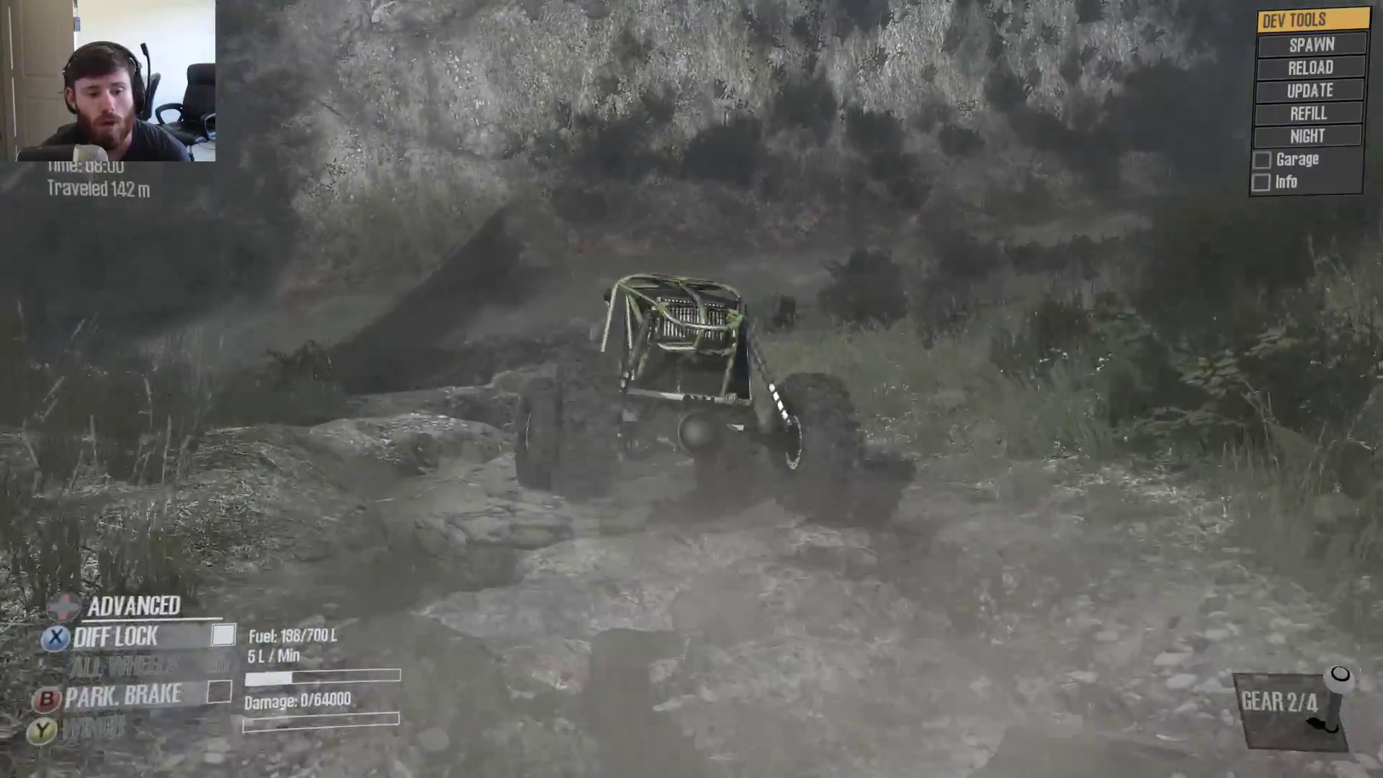
{"action": "key", "text": "w"}
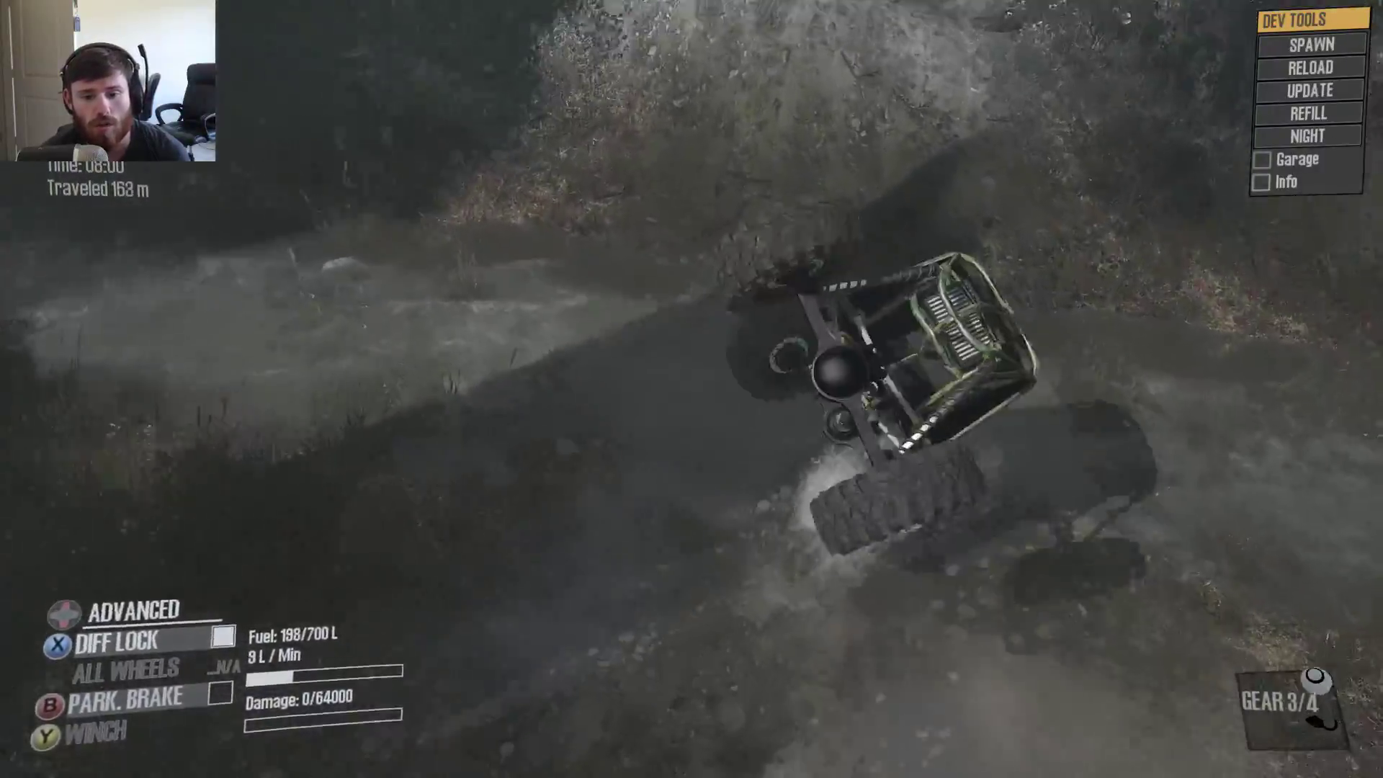
{"action": "key", "text": "w"}
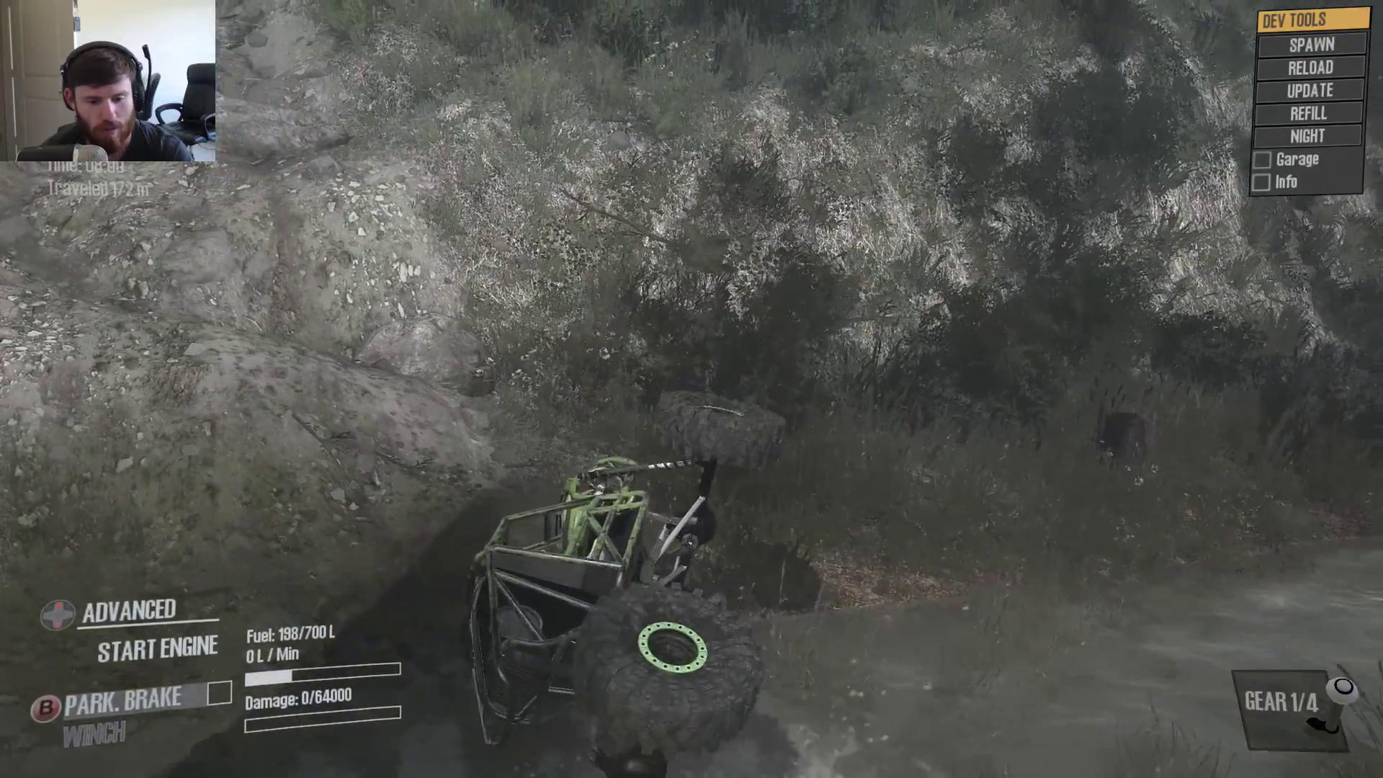
Restart the overturned buggy and drive it up the rocky hill past the power-line pylon
{"action": "key", "text": "w"}
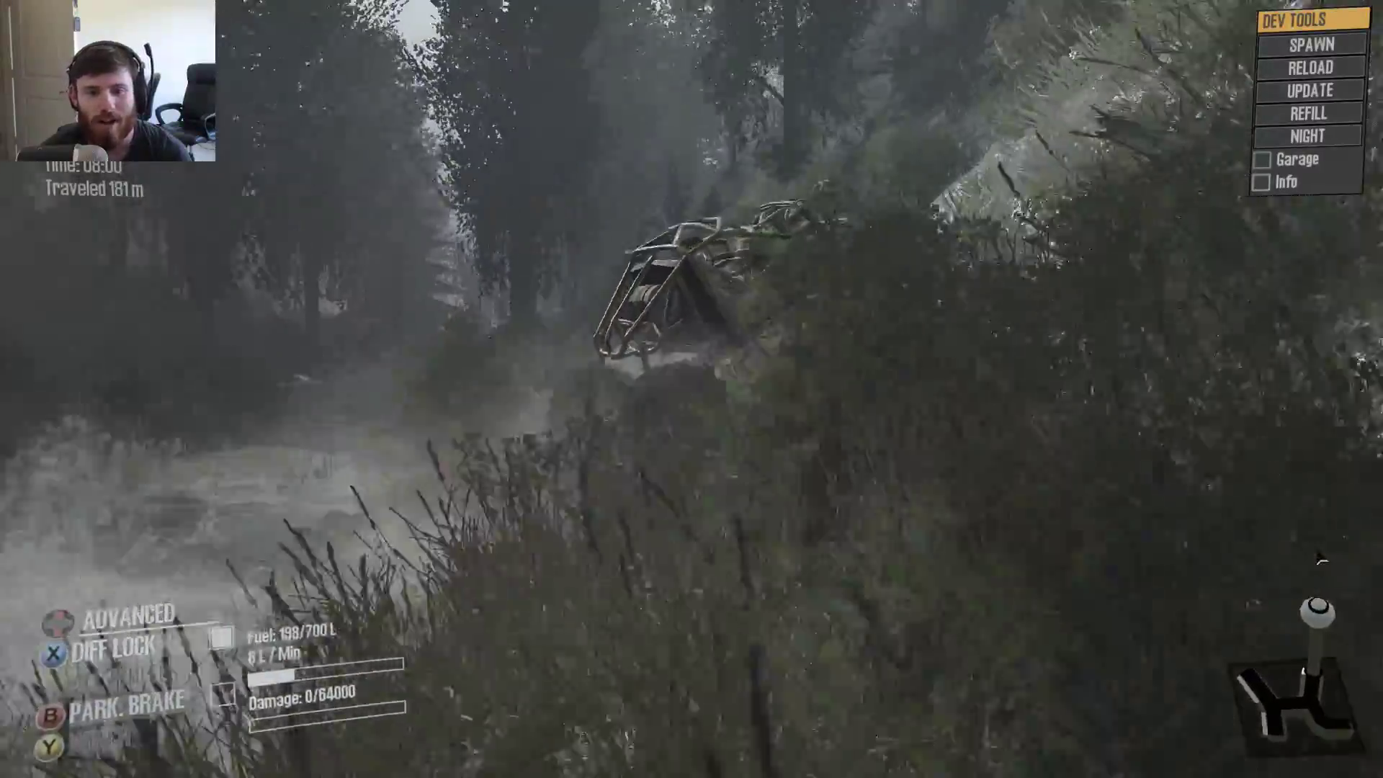
{"action": "key", "text": "w"}
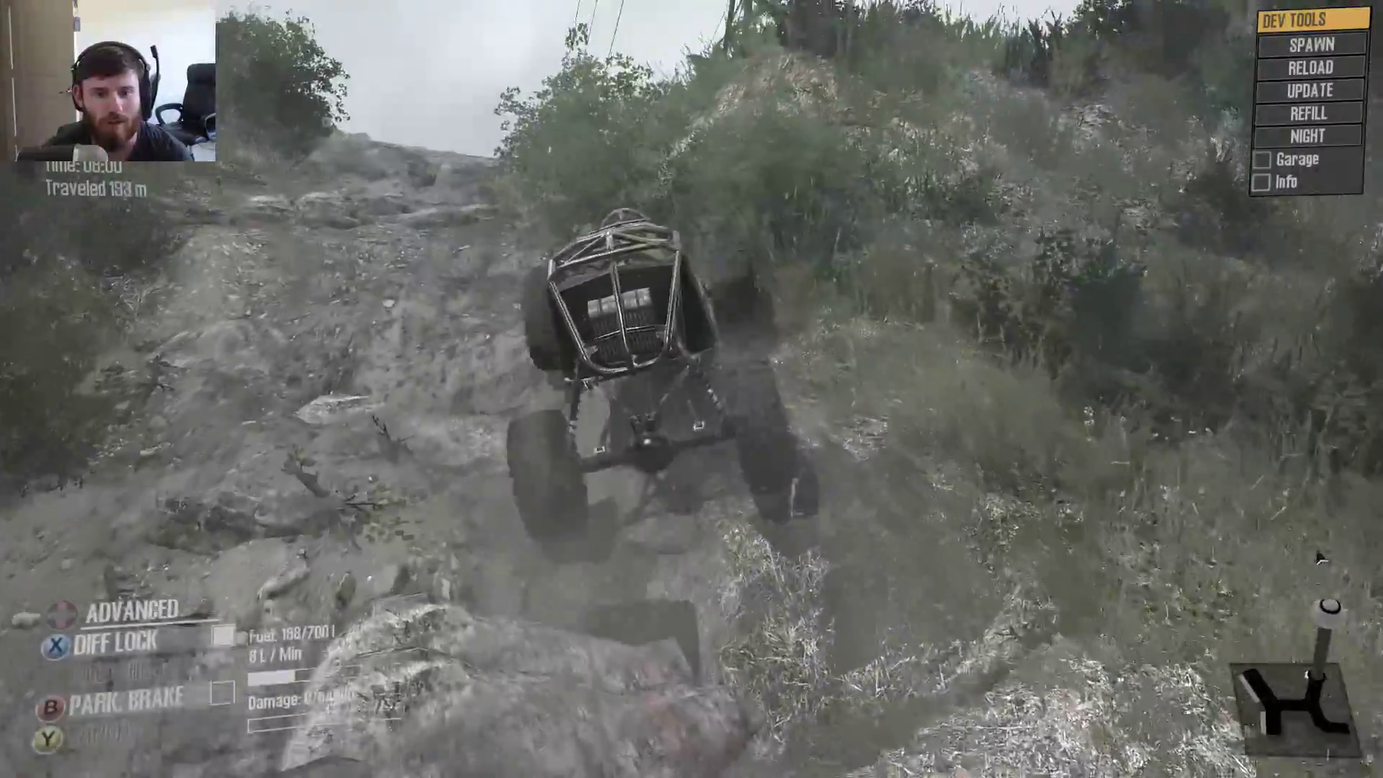
{"action": "key", "text": "w"}
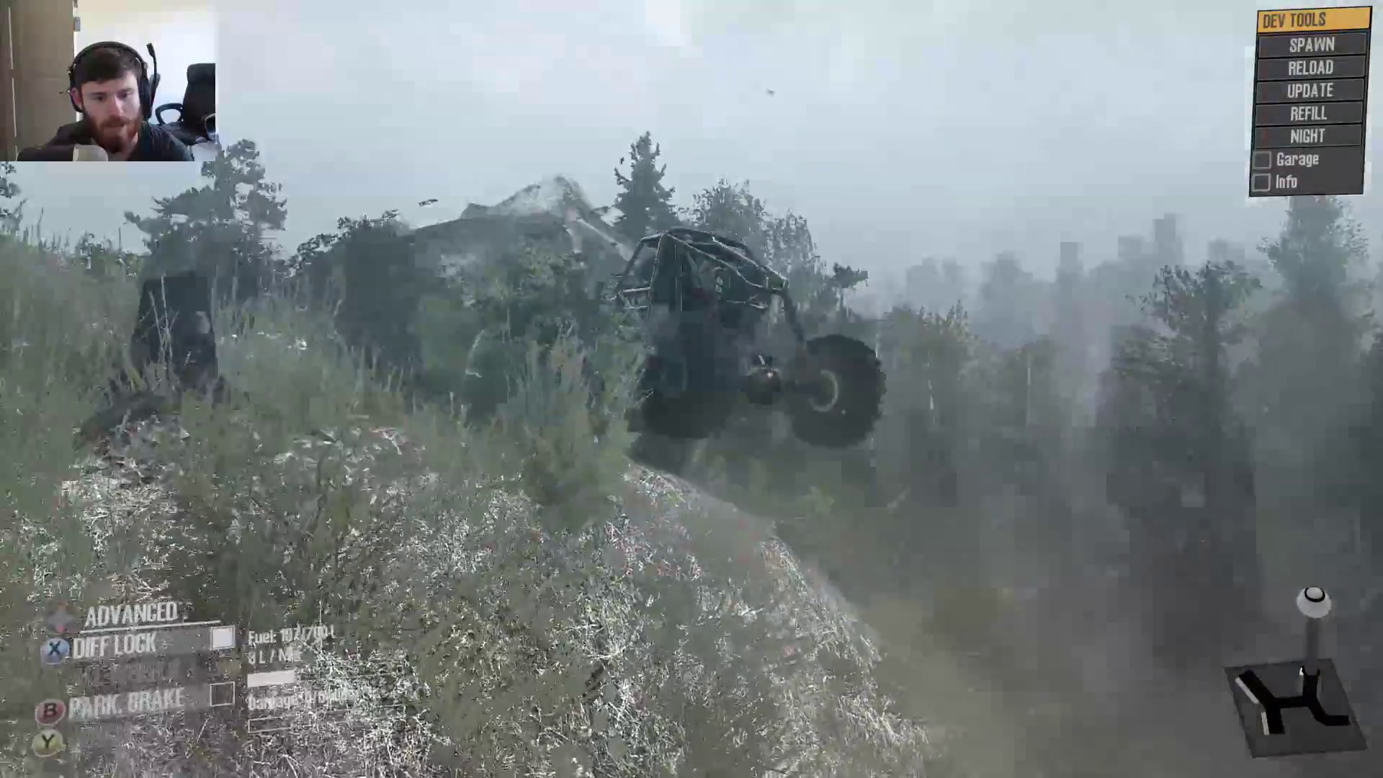
{"action": "key", "text": "w"}
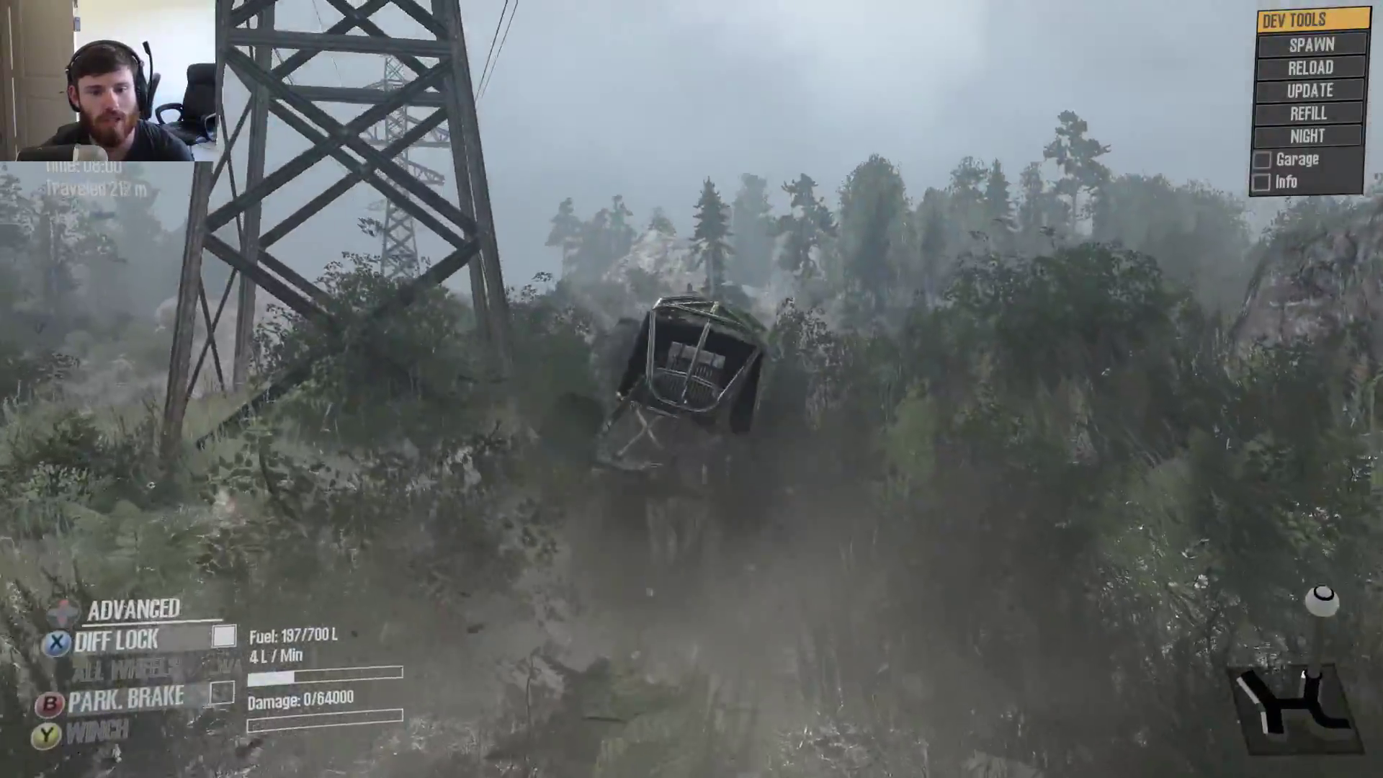
Park the buggy in the brush with the parking brake on and stop its engine
{"action": "key", "text": "space"}
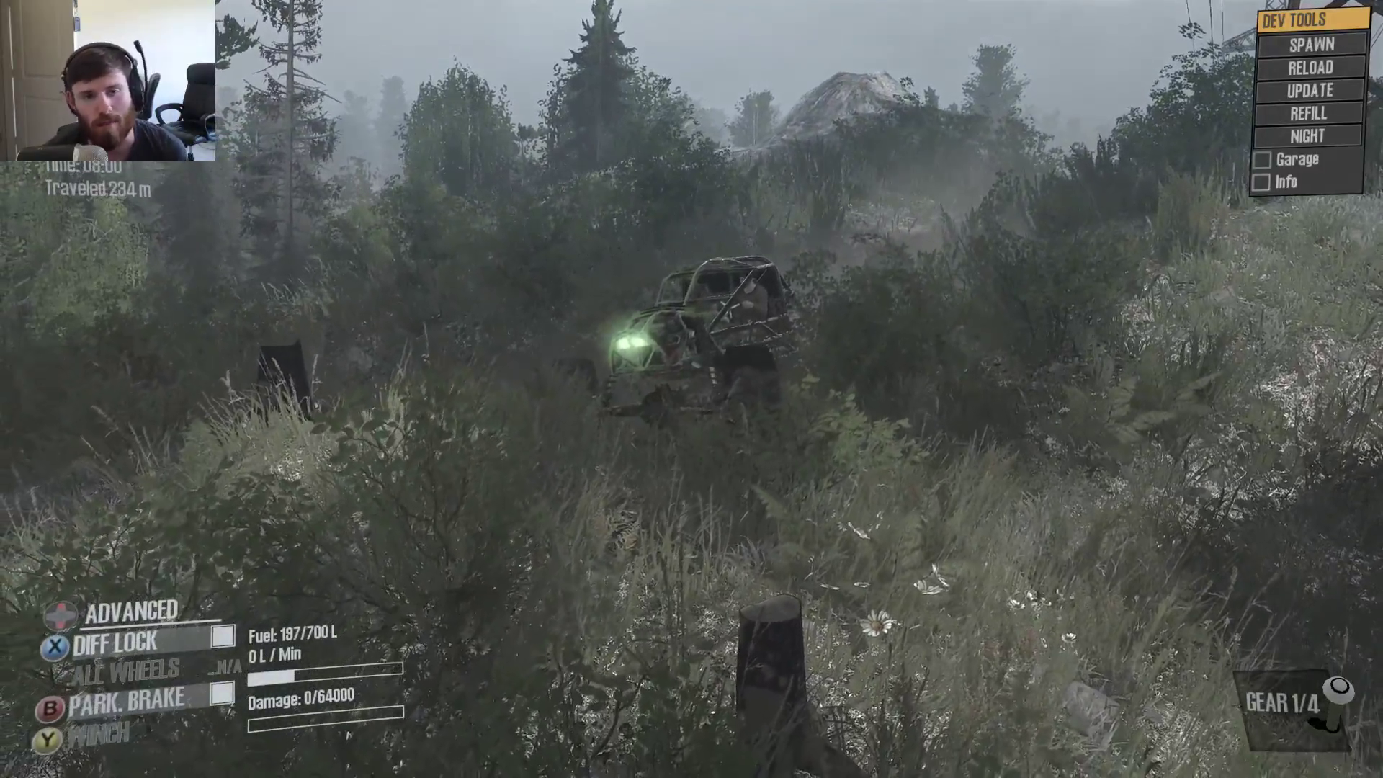
{"action": "key", "text": "v"}
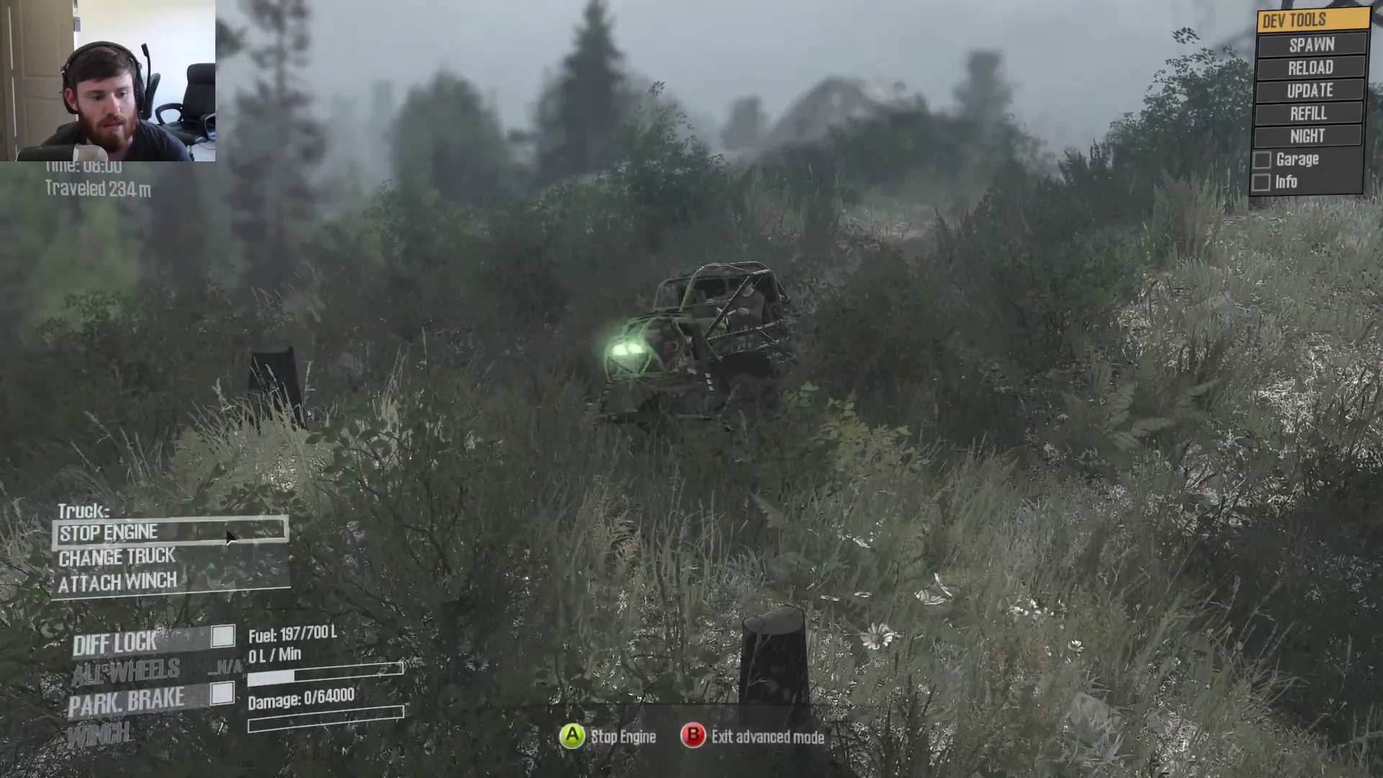
{"action": "key", "text": "Return"}
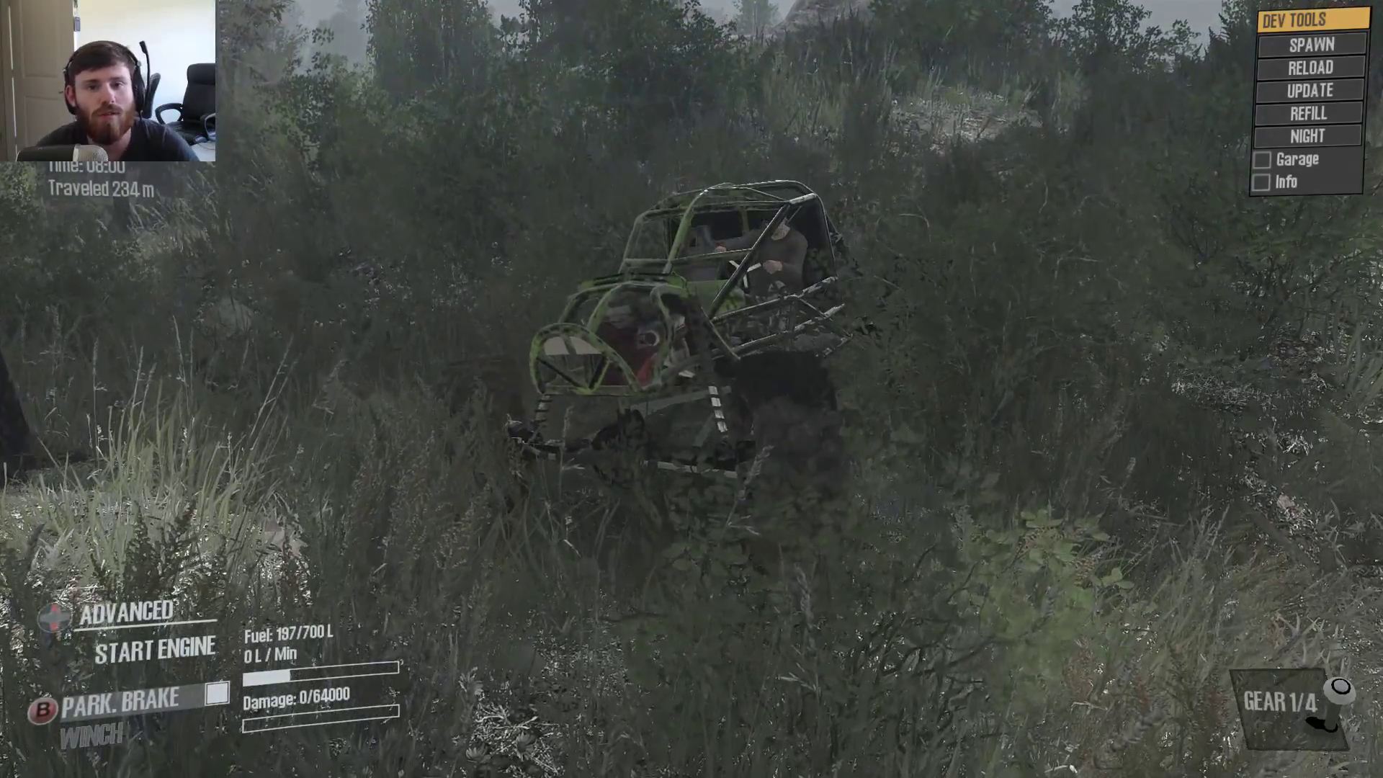